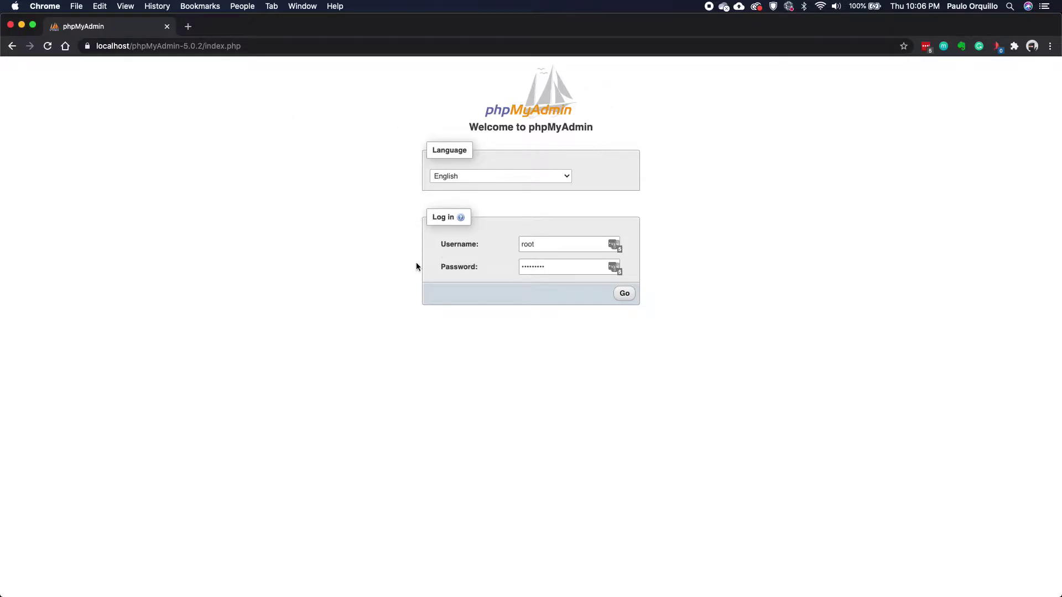
- Log in as root and highlight 'tmp' in the TempDir-not-accessible warning
{"action": "left_click", "coordinate": [625, 292]}
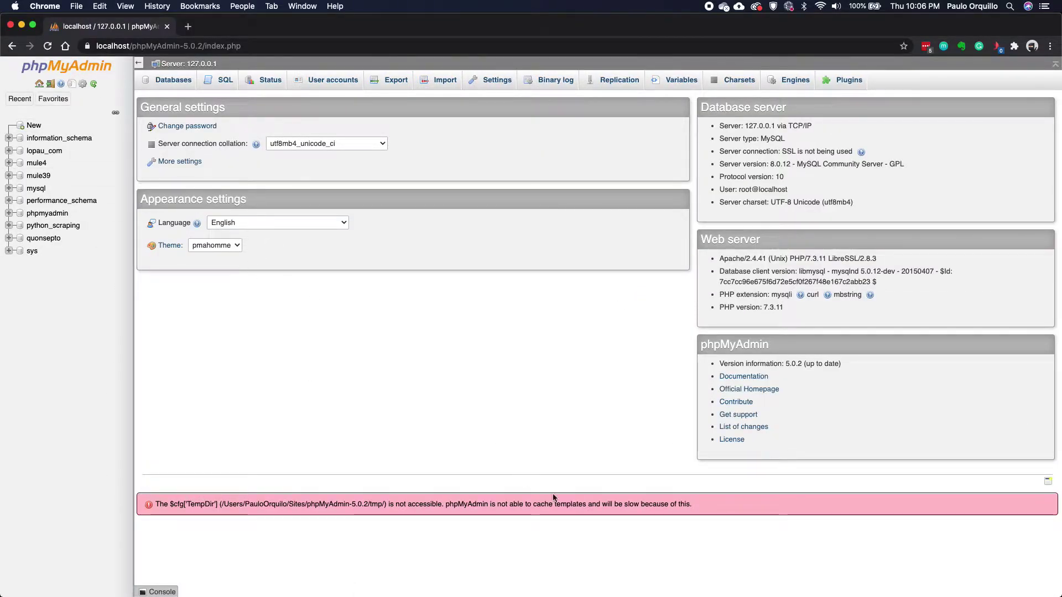
{"action": "double_click", "coordinate": [377, 505]}
- In Finder, add a new empty folder named tmp inside phpMyAdmin-5.0.2
{"action": "key", "text": "ctrl+Up"}
{"action": "left_click", "coordinate": [213, 489]}
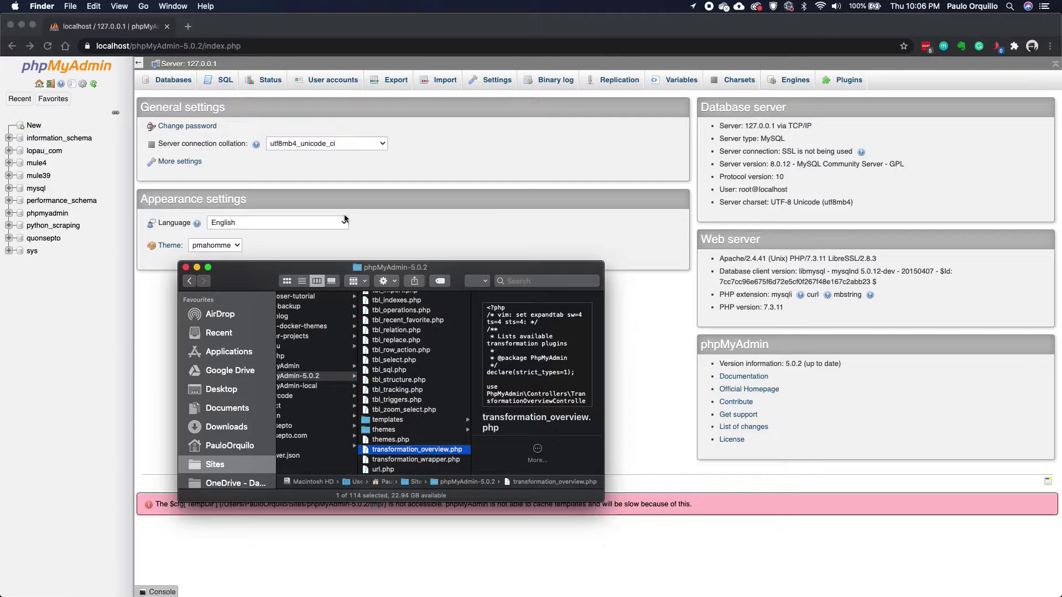
{"action": "double_click", "coordinate": [320, 263]}
{"action": "scroll", "coordinate": [315, 341], "scroll_direction": "left", "scroll_amount": 2}
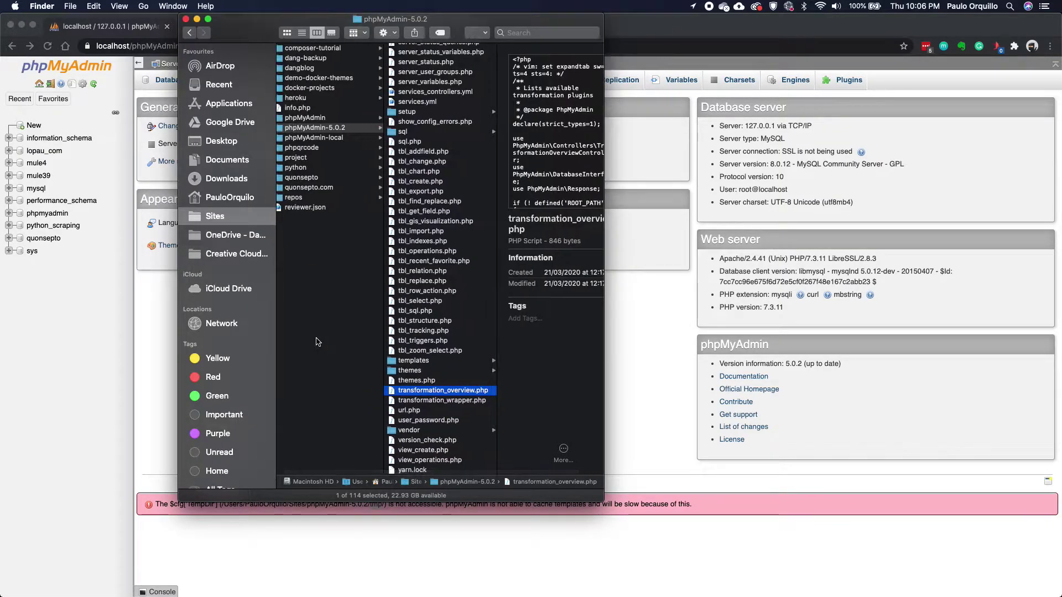
{"action": "left_click", "coordinate": [337, 130]}
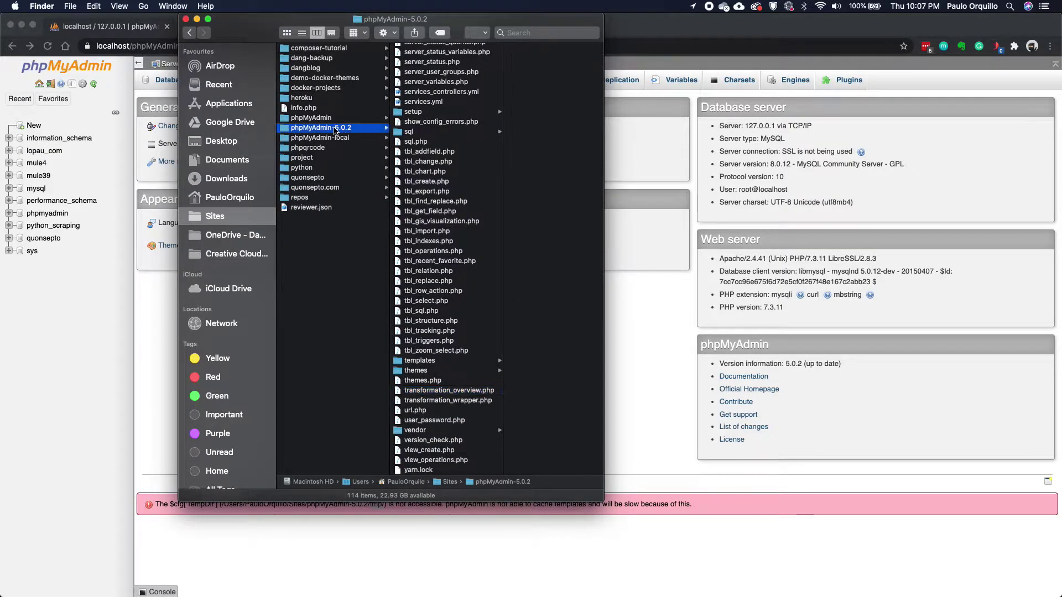
{"action": "left_click", "coordinate": [365, 170]}
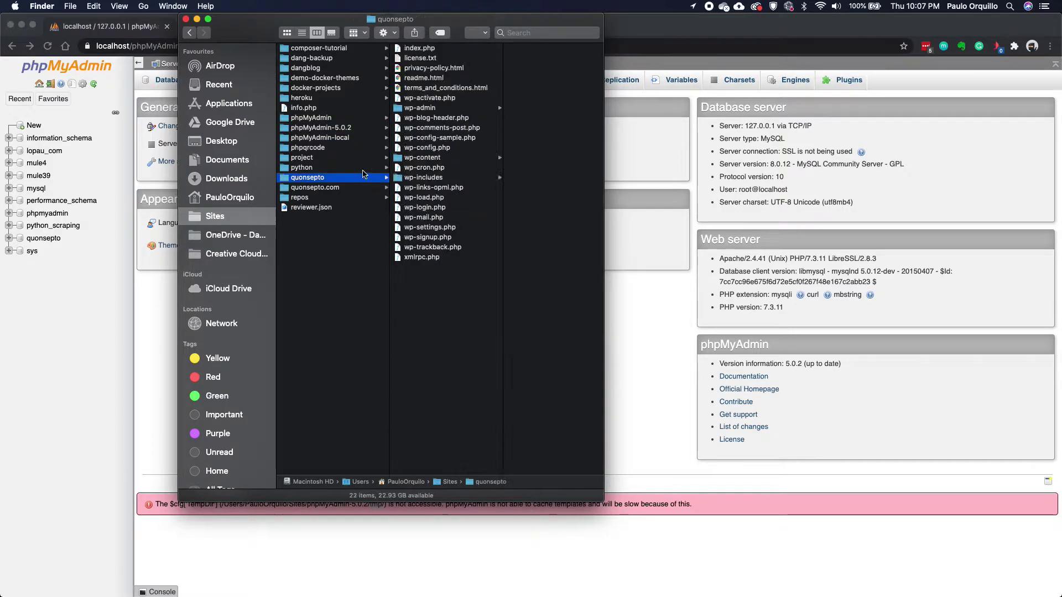
{"action": "left_click", "coordinate": [363, 130]}
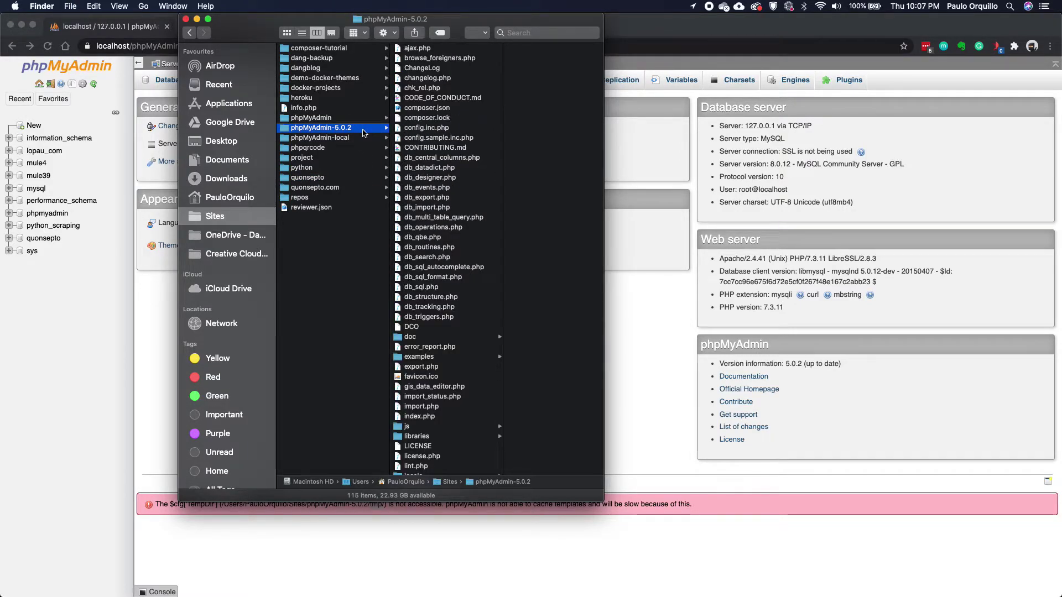
{"action": "key", "text": "shift+super+n"}
{"action": "type", "text": "e"}
{"action": "type", "text": "p"}
{"action": "key", "text": "Return"}
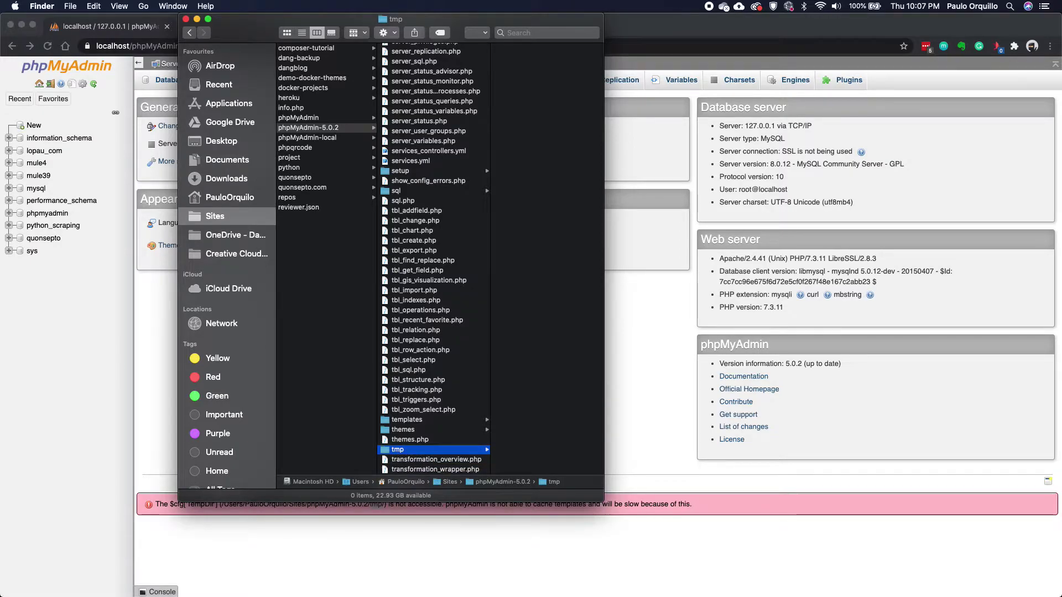
- Give staff and everyone Read & Write on tmp in Get Info, then close it
{"action": "right_click", "coordinate": [399, 451]}
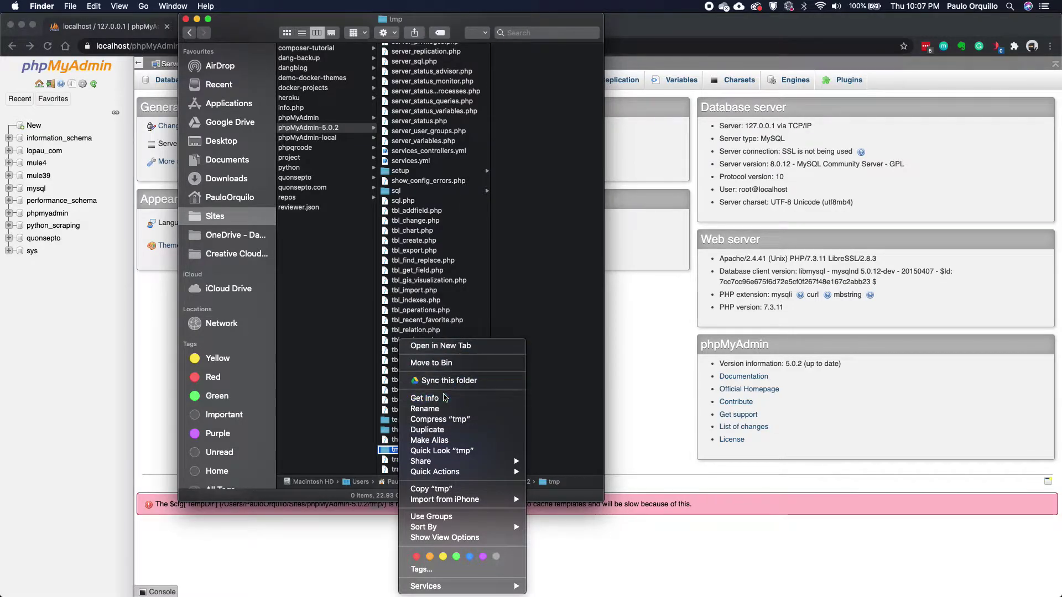
{"action": "left_click", "coordinate": [444, 398]}
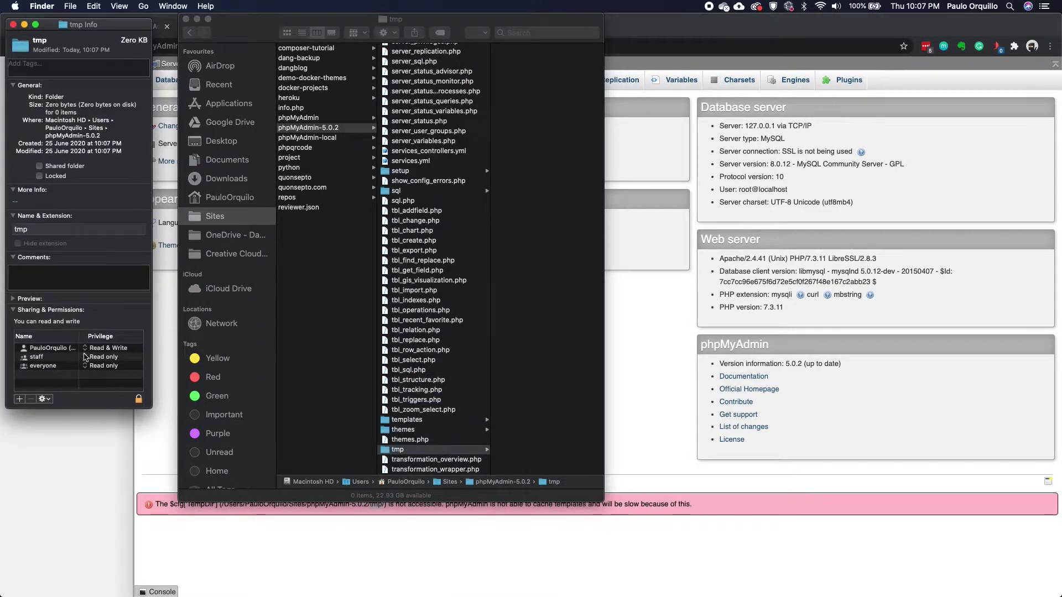
{"action": "left_click", "coordinate": [88, 357]}
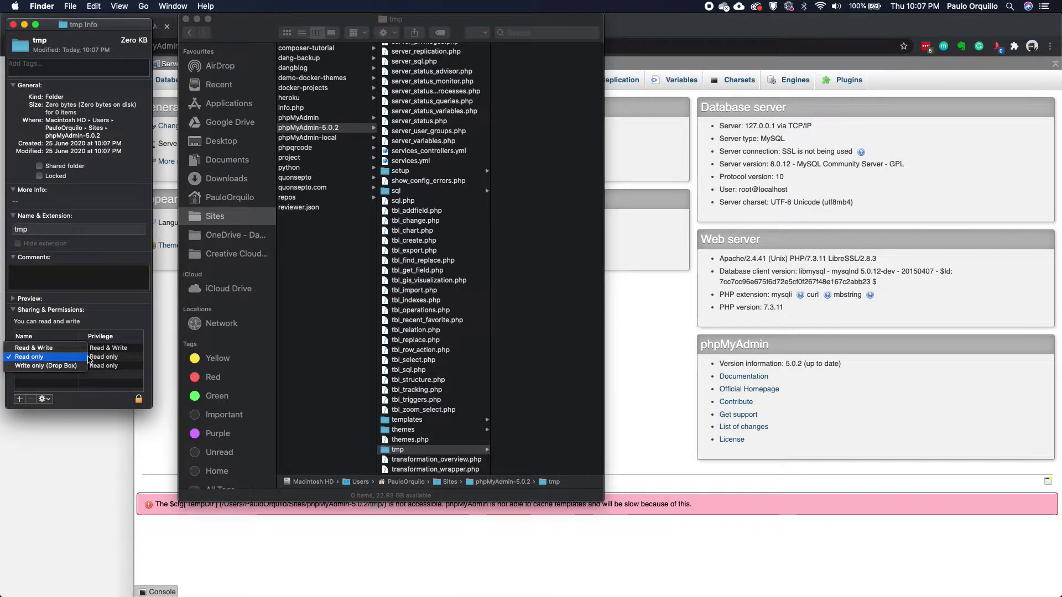
{"action": "left_click", "coordinate": [54, 349]}
{"action": "left_click", "coordinate": [100, 366]}
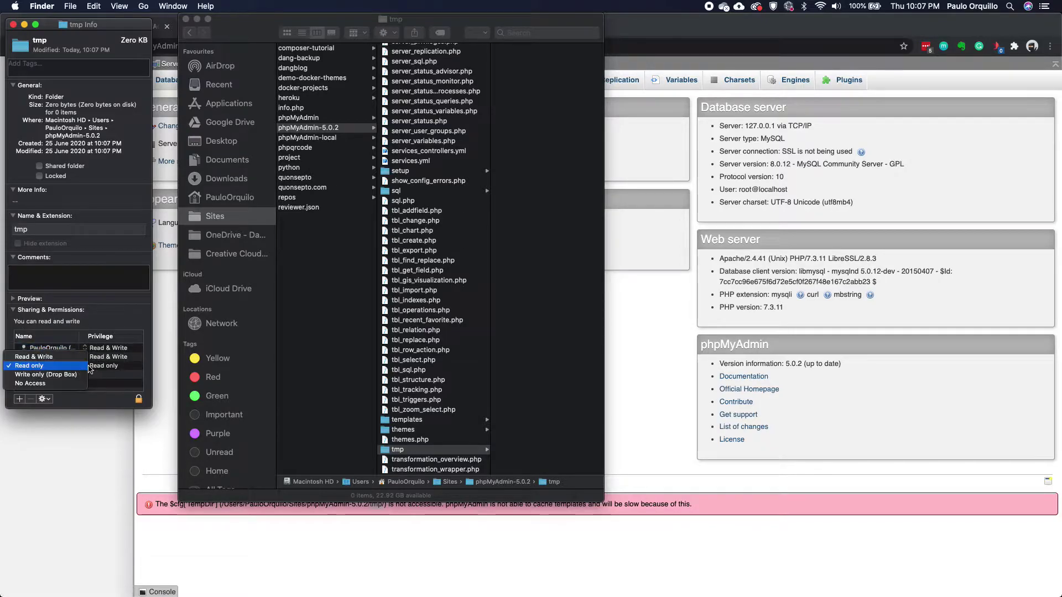
{"action": "left_click", "coordinate": [50, 357]}
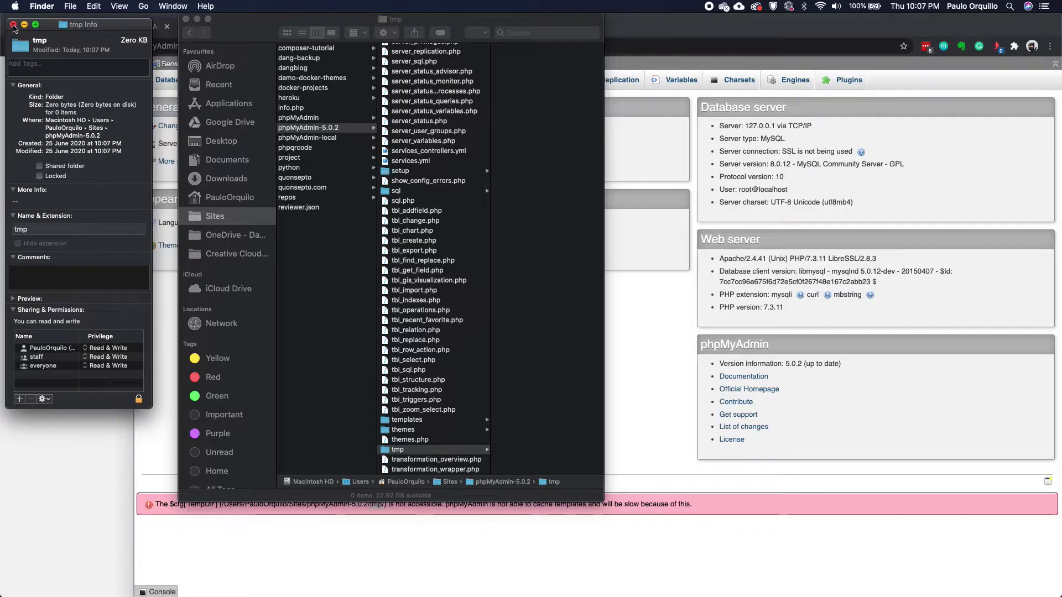
{"action": "left_click", "coordinate": [14, 25]}
- Reload phpMyAdmin to clear the TempDir warning and check the 2,048KiB import limit
{"action": "left_click", "coordinate": [788, 249]}
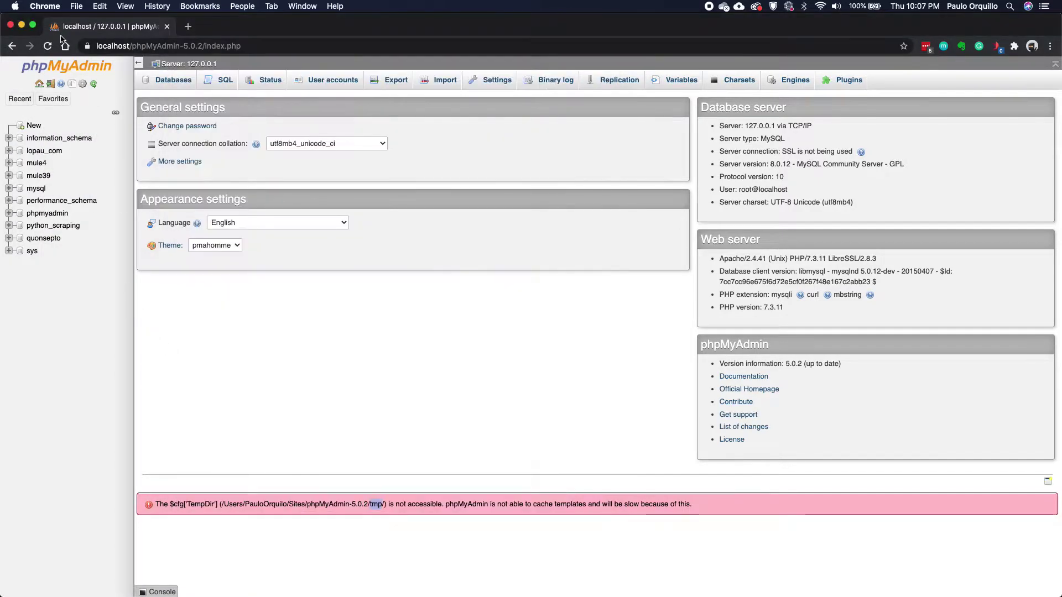
{"action": "left_click", "coordinate": [47, 46]}
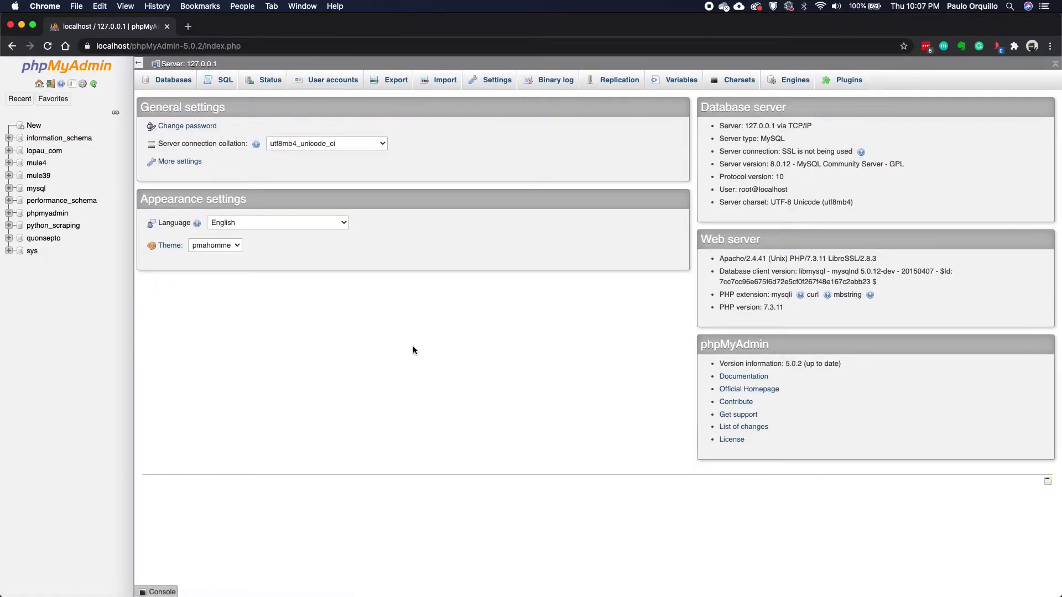
{"action": "left_click", "coordinate": [442, 80]}
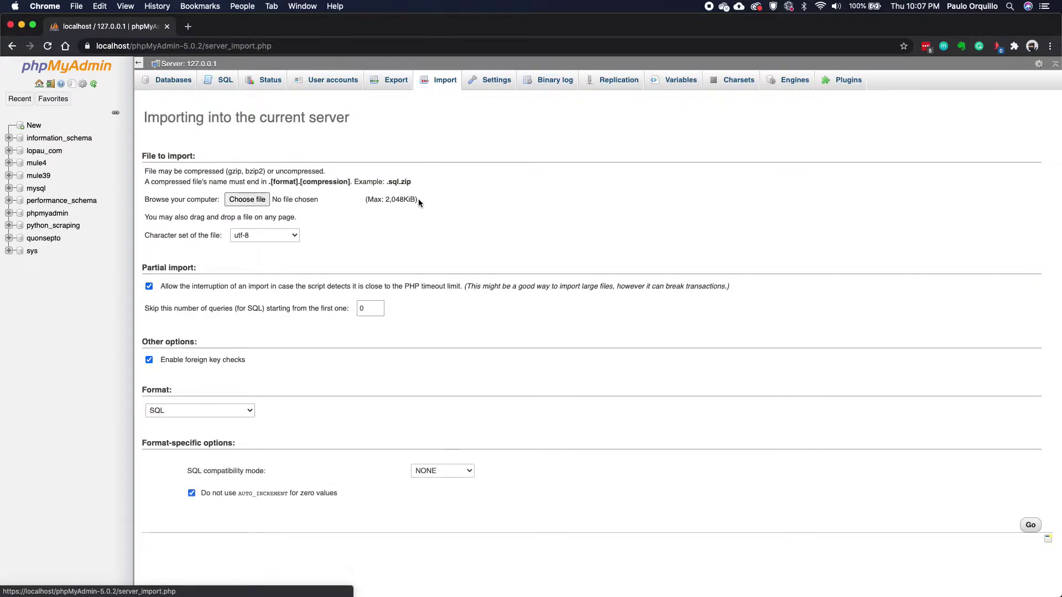
{"action": "left_click_drag", "start_coordinate": [385, 200], "coordinate": [418, 199]}
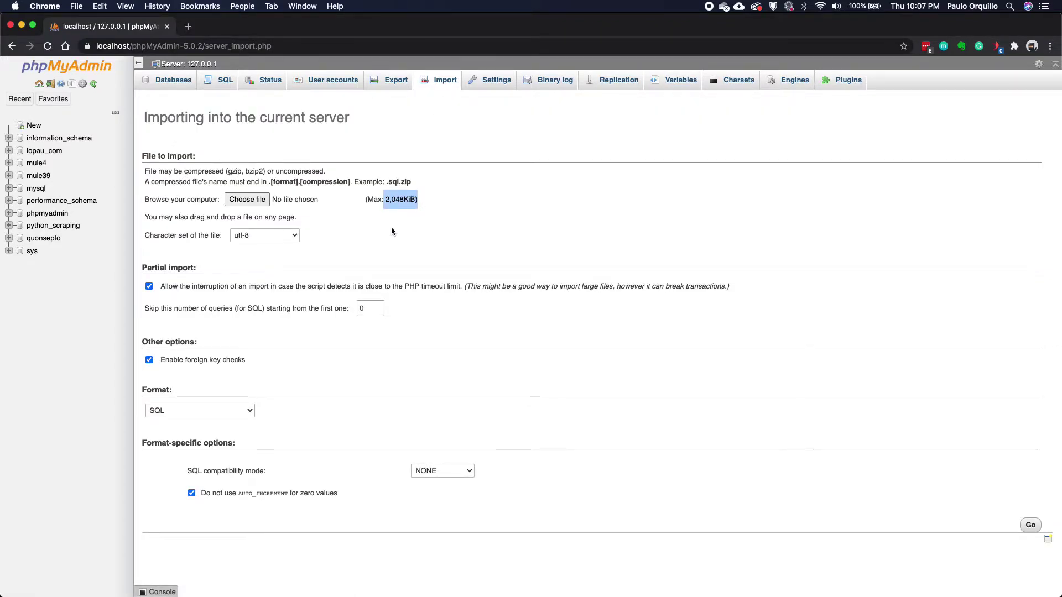
{"action": "left_click", "coordinate": [438, 240]}
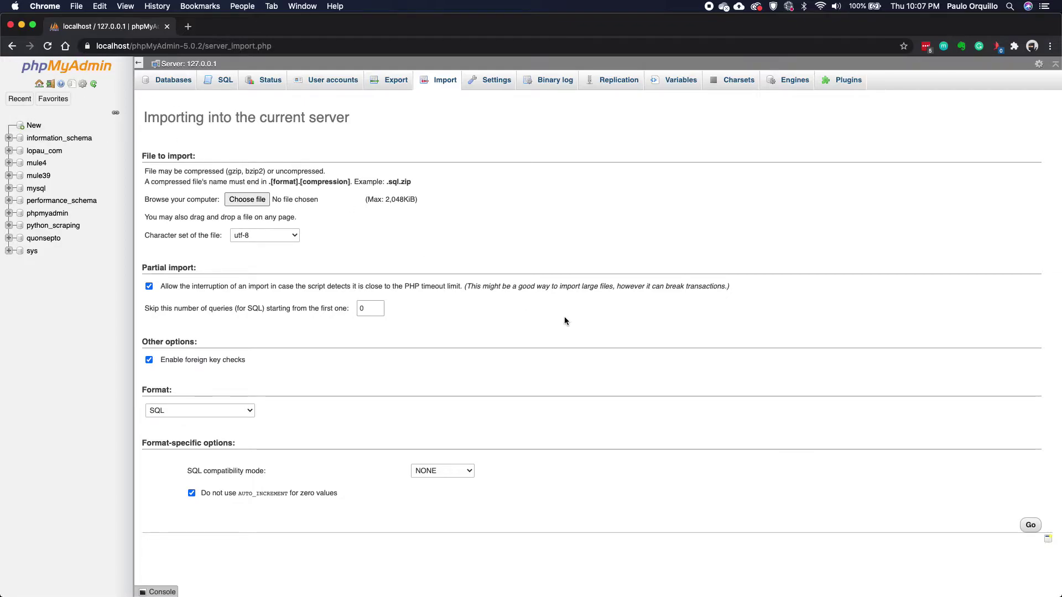
- Launch Terminal from Spotlight and enlarge its font
{"action": "key", "text": "super+space"}
{"action": "type", "text": "te"}
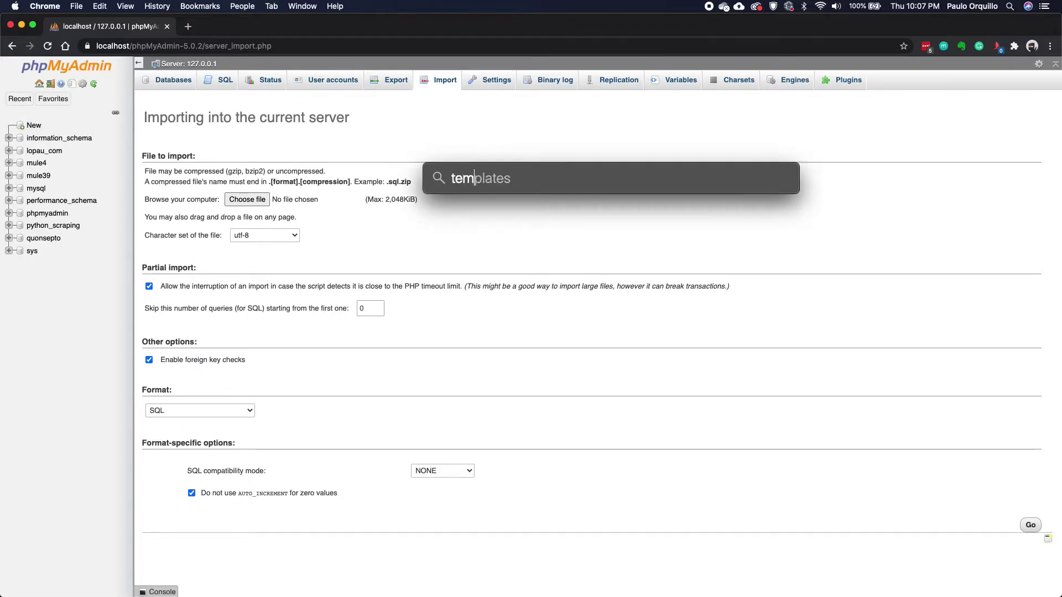
{"action": "type", "text": "rminal"}
{"action": "key", "text": "Return"}
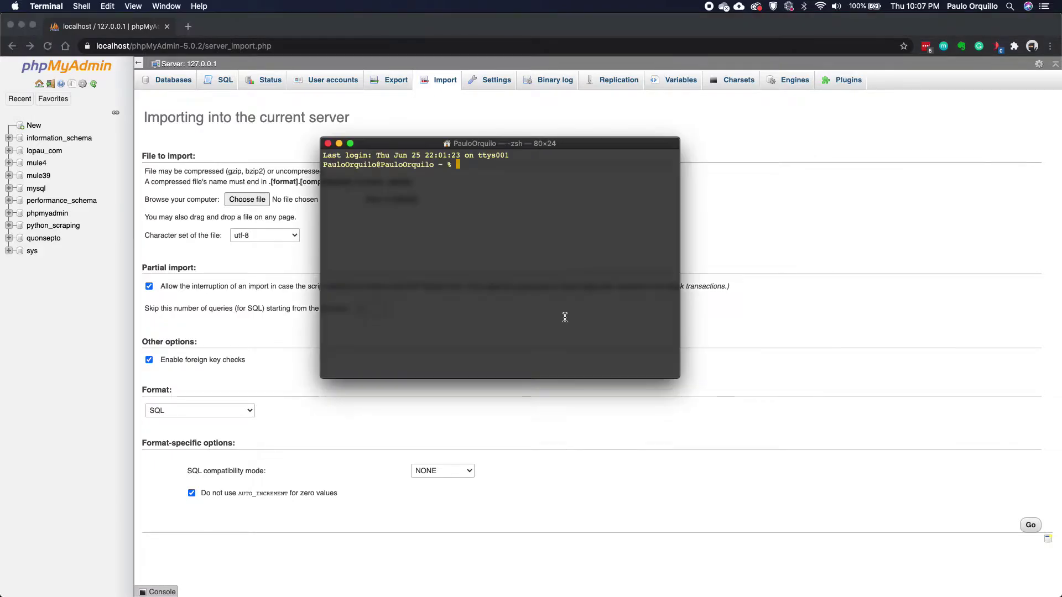
{"action": "key", "text": "super+plus"}
{"action": "key", "text": "super+plus"}
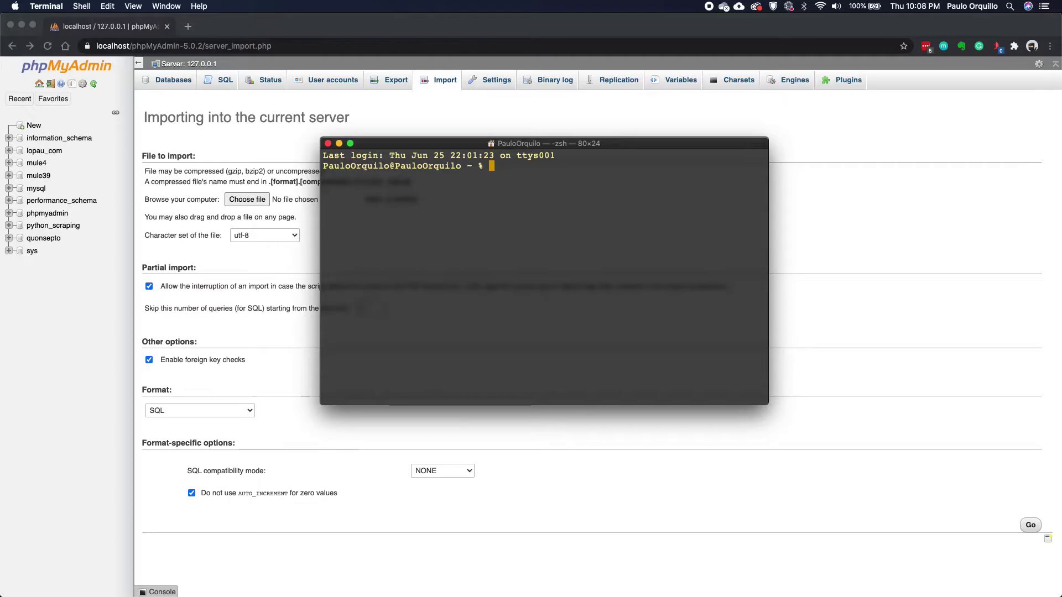
- Paste the sudo launchctl load command for com.apple.locate.plist at the prompt
{"action": "key", "text": "super+shift+5"}
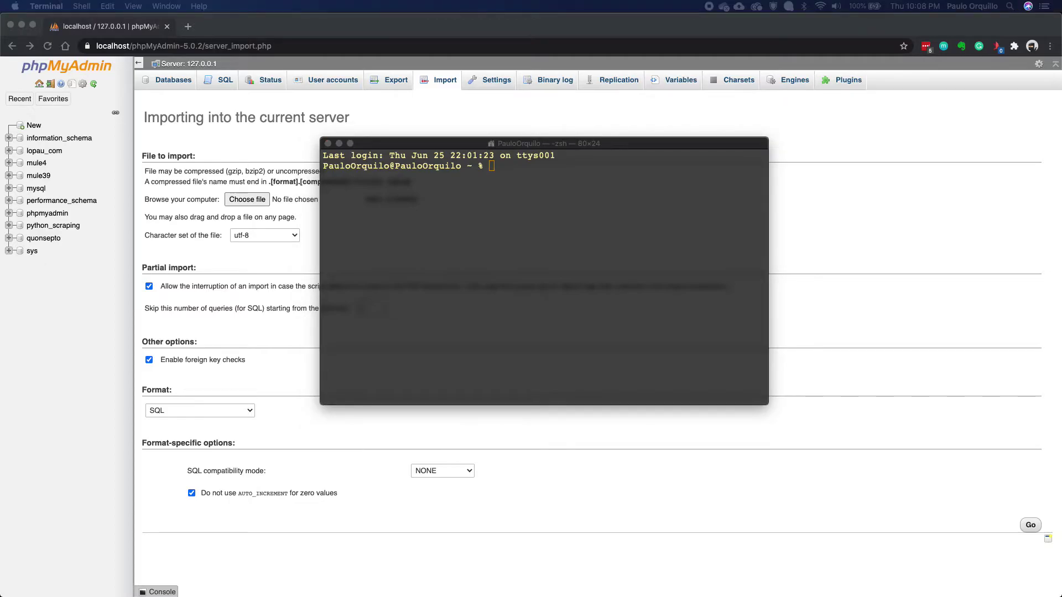
{"action": "left_click", "coordinate": [527, 180]}
{"action": "type", "text": "sudo launchctl load -w /System/Library/LaunchDaemons/com.apple.locate.plist"}
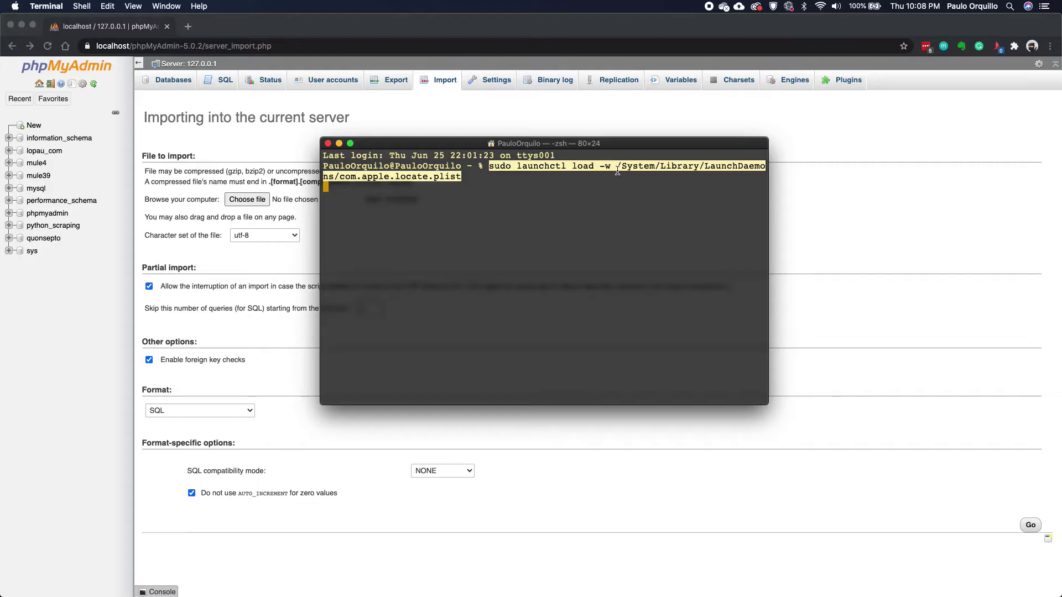
{"action": "left_click_drag", "start_coordinate": [621, 166], "coordinate": [461, 177]}
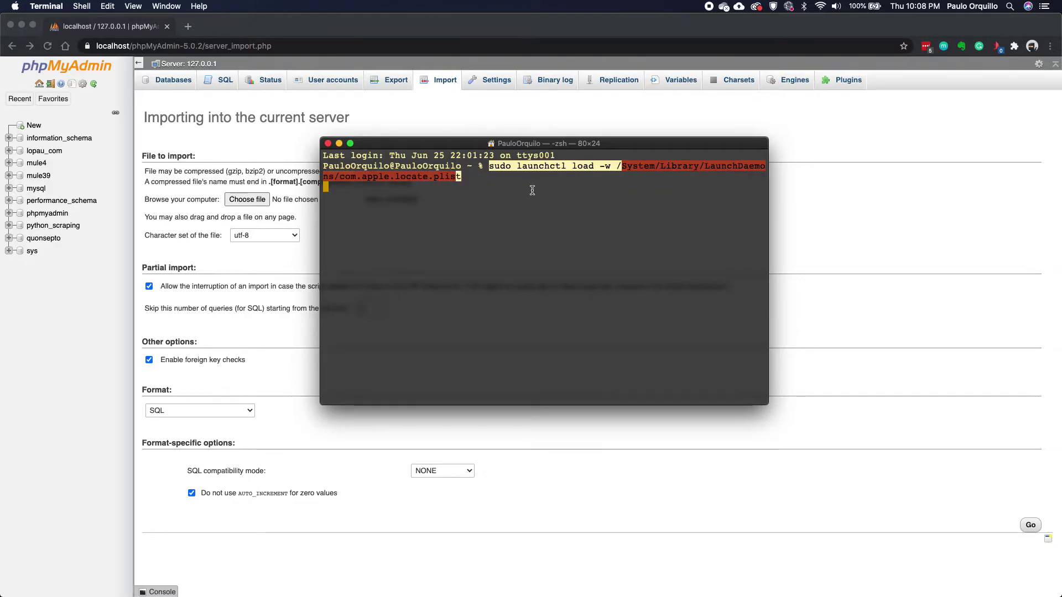
{"action": "left_click", "coordinate": [490, 182]}
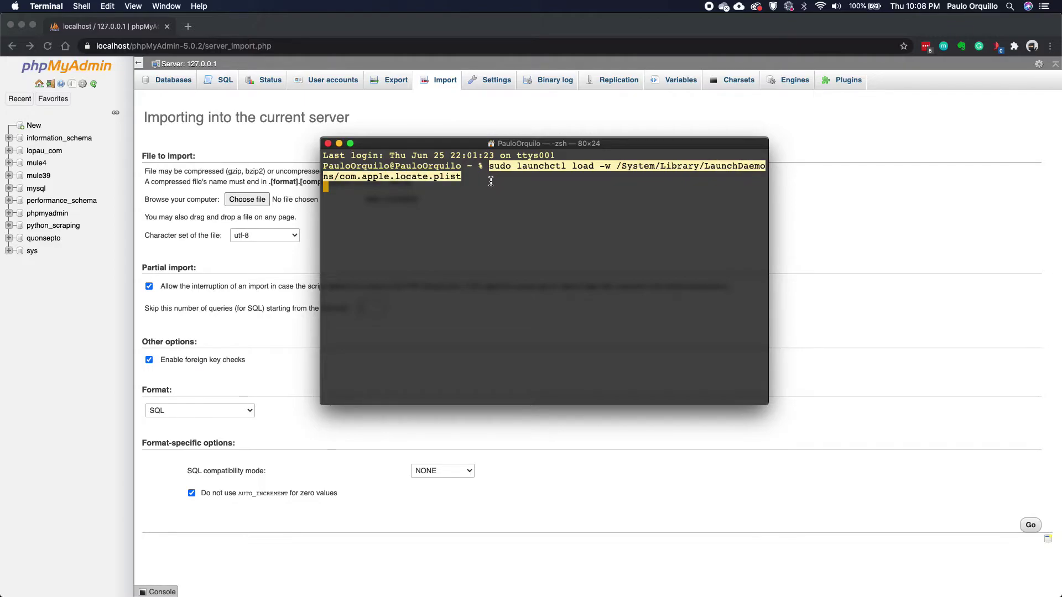
- Run 'locate php.ini' and highlight /private/etc/php.ini.default in the results
{"action": "key", "text": "ctrl+u"}
{"action": "type", "text": "clear"}
{"action": "key", "text": "BackSpace"}
{"action": "key", "text": "BackSpace"}
{"action": "key", "text": "BackSpace"}
{"action": "type", "text": "locate ph"}
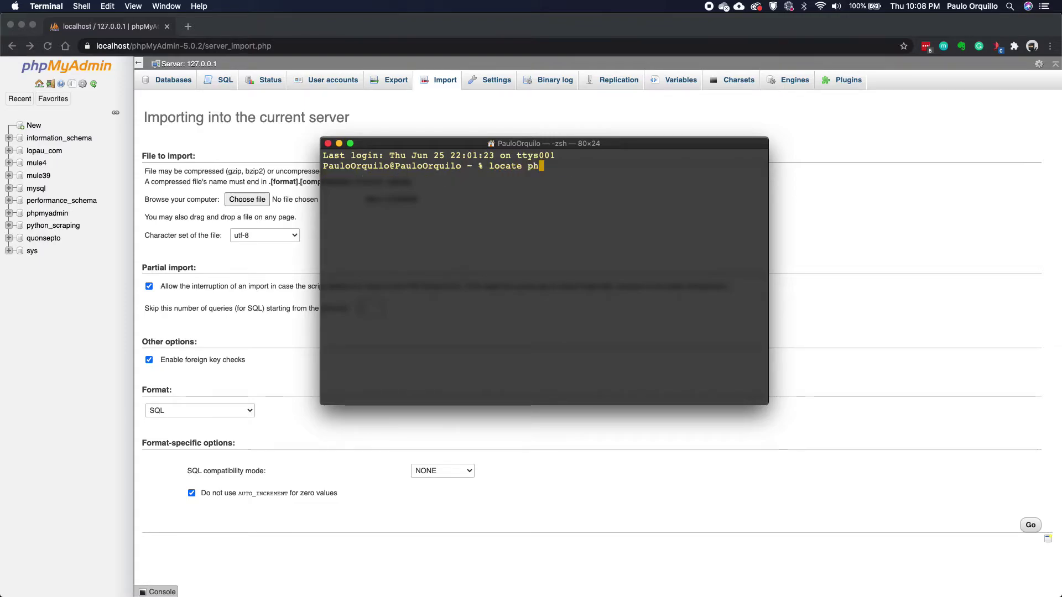
{"action": "type", "text": "p.ini"}
{"action": "key", "text": "Return"}
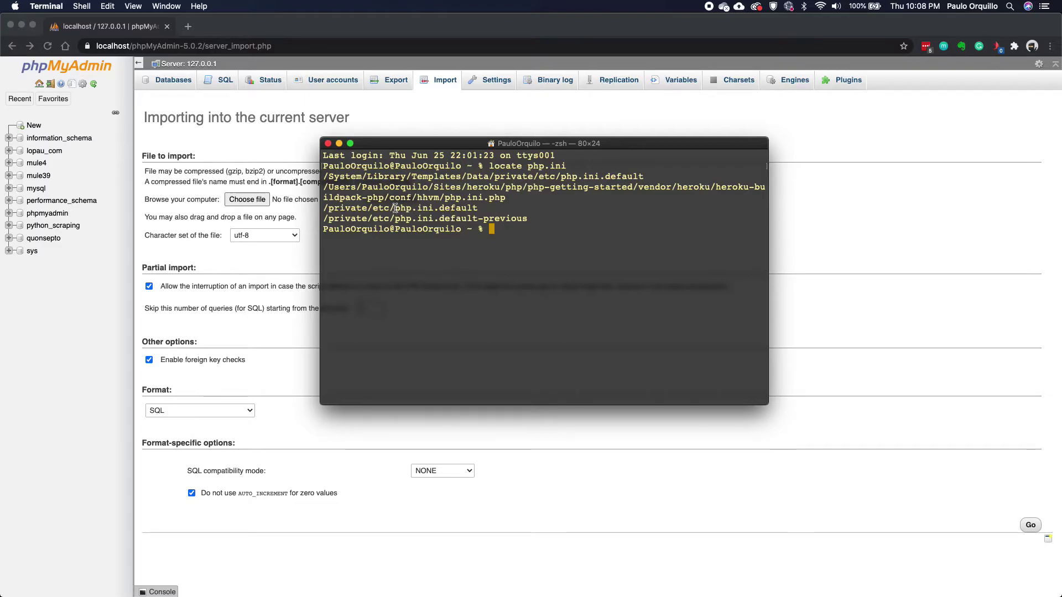
{"action": "left_click_drag", "start_coordinate": [394, 209], "coordinate": [436, 210]}
{"action": "left_click_drag", "start_coordinate": [478, 209], "coordinate": [396, 209]}
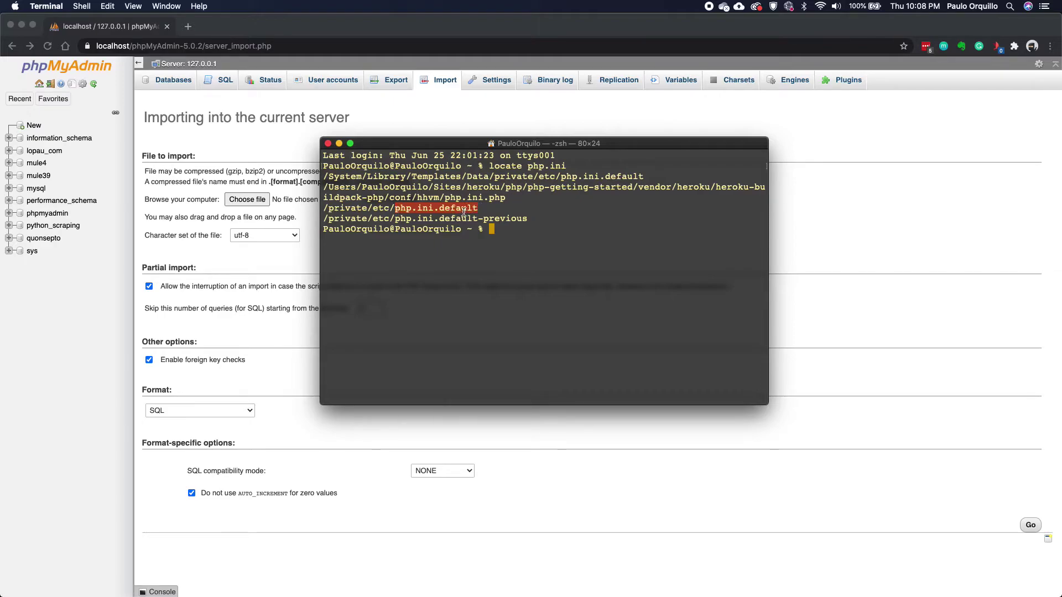
{"action": "left_click", "coordinate": [402, 207]}
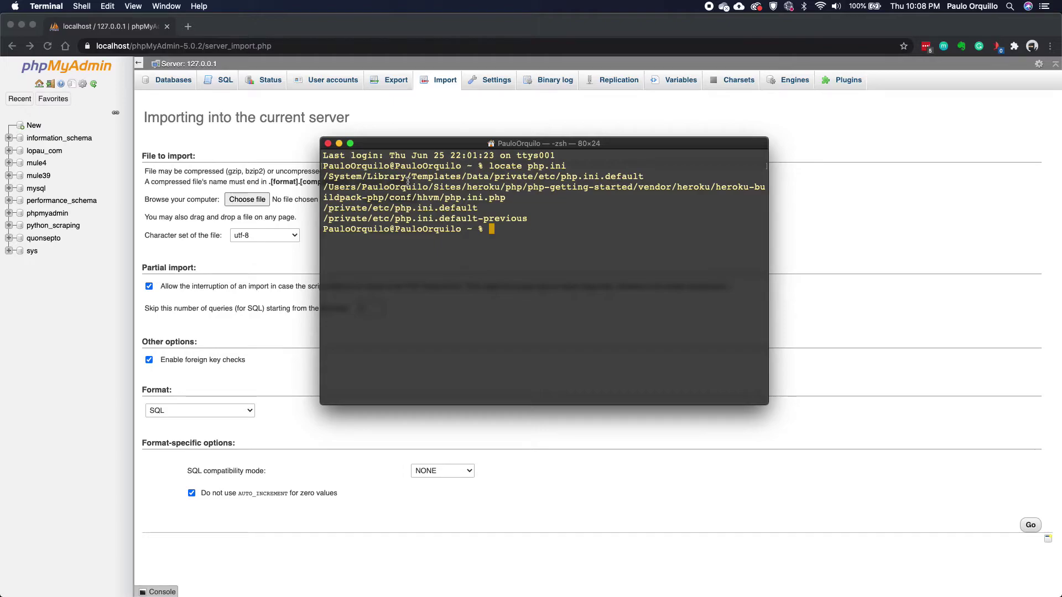
{"action": "type", "text": "cd /etc"}
- Change to /etc and build a sudo mv command with the copied php.ini.default name
{"action": "key", "text": "Return"}
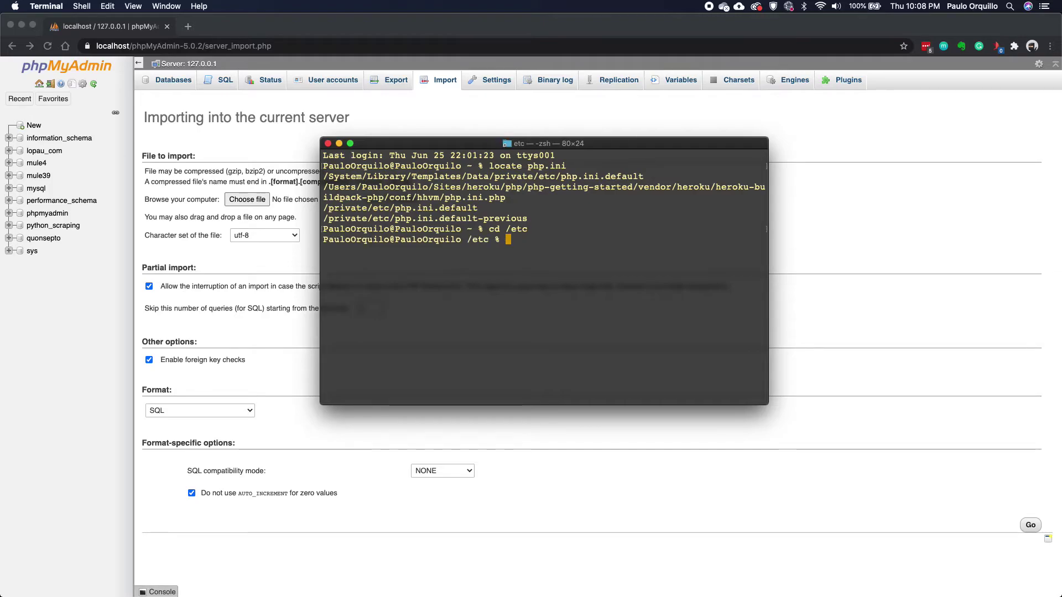
{"action": "type", "text": "sudo mv"}
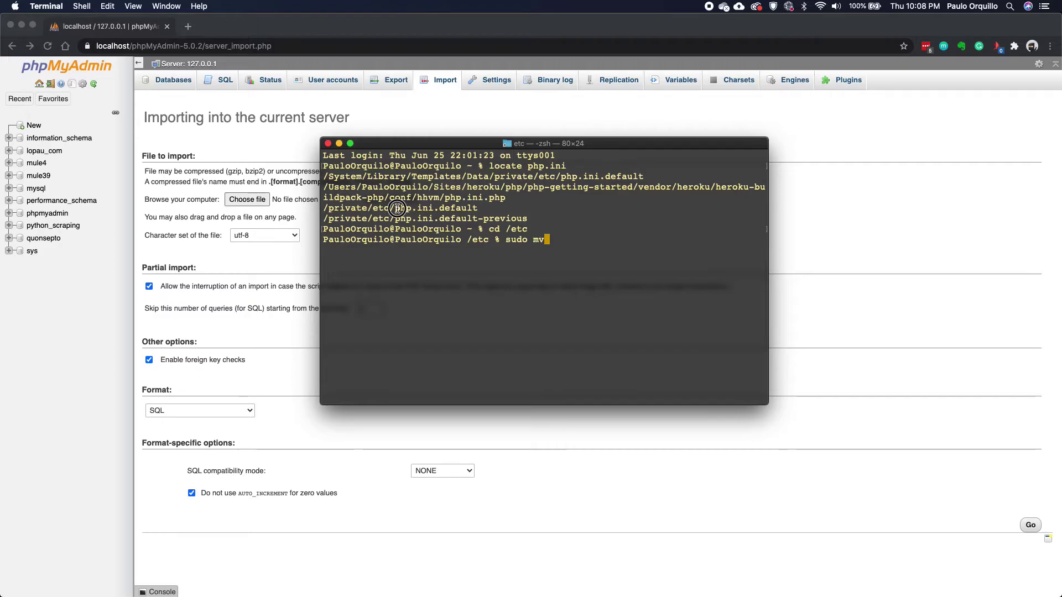
{"action": "left_click_drag", "start_coordinate": [396, 208], "coordinate": [482, 209]}
{"action": "key", "text": "super+c"}
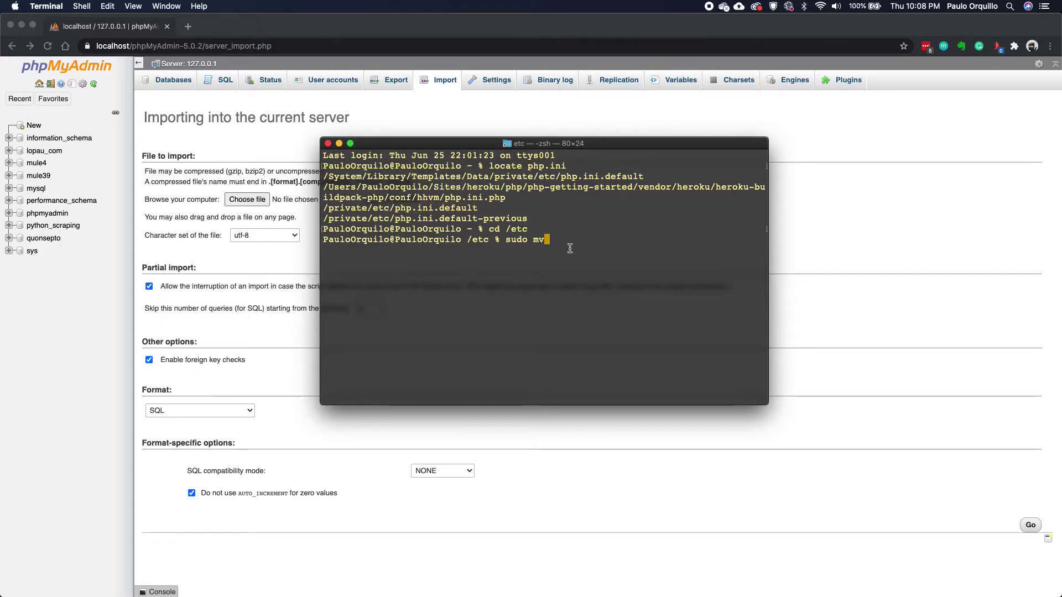
{"action": "key", "text": "super+v"}
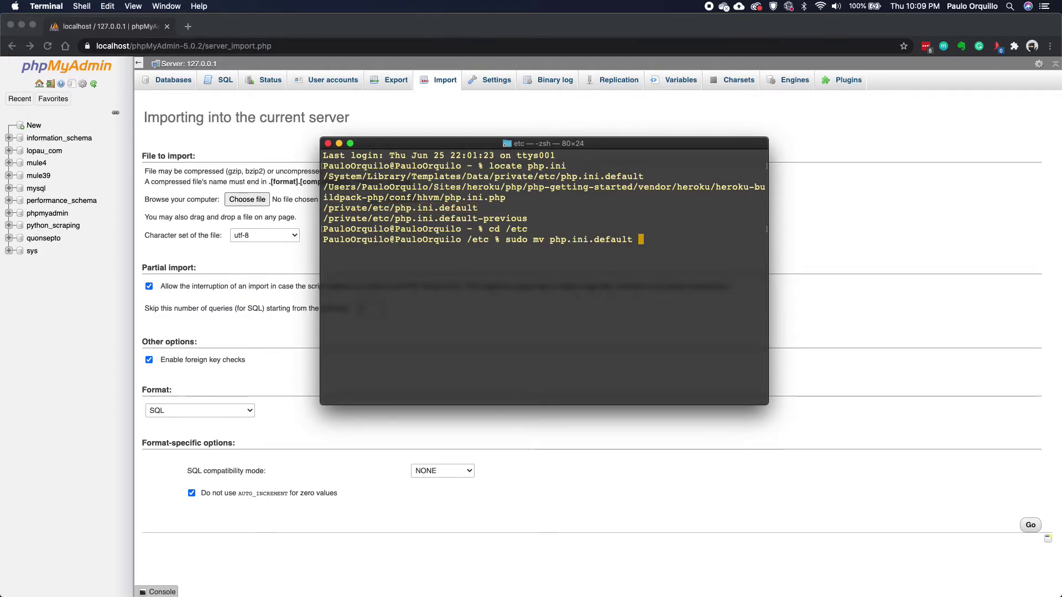
{"action": "type", "text": "php.ini"}
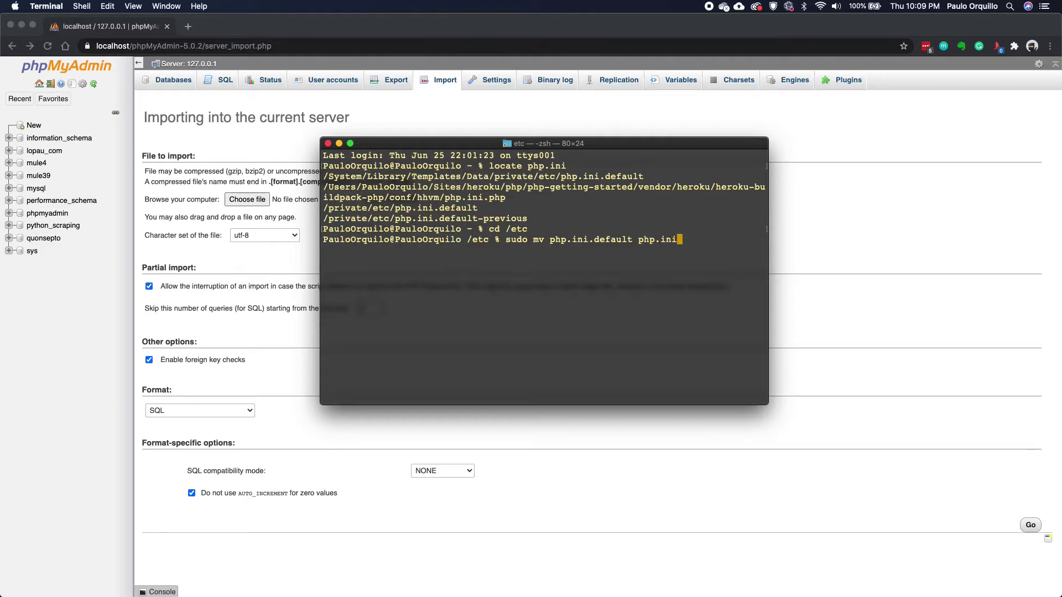
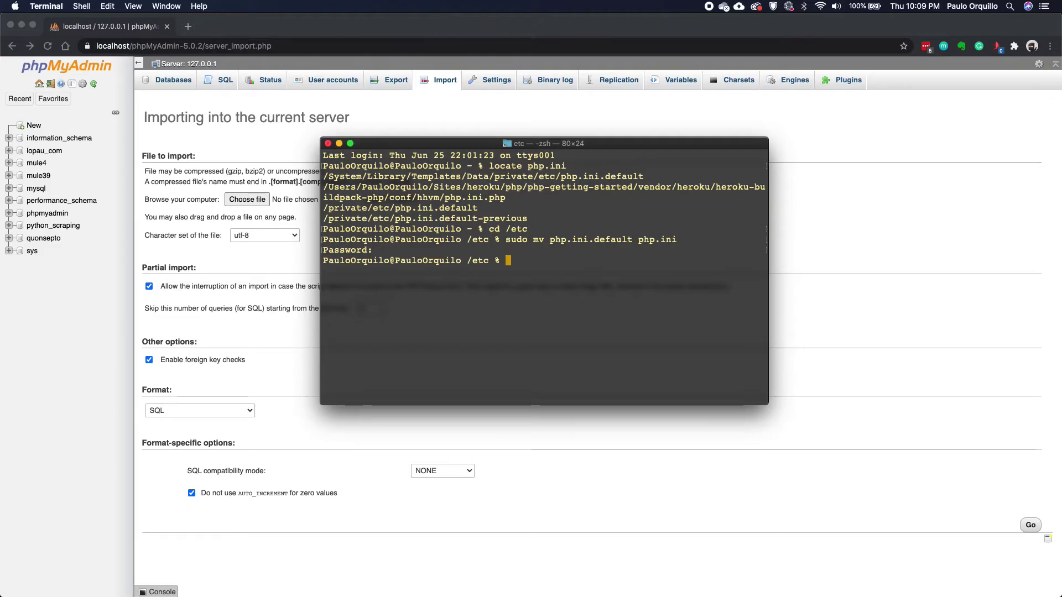
- Open /etc/php.ini in Sublime Text with the command 'subl php.ini'
{"action": "double_click", "coordinate": [656, 240]}
{"action": "key", "text": "super+c"}
{"action": "left_click", "coordinate": [562, 292]}
{"action": "type", "text": "subl"}
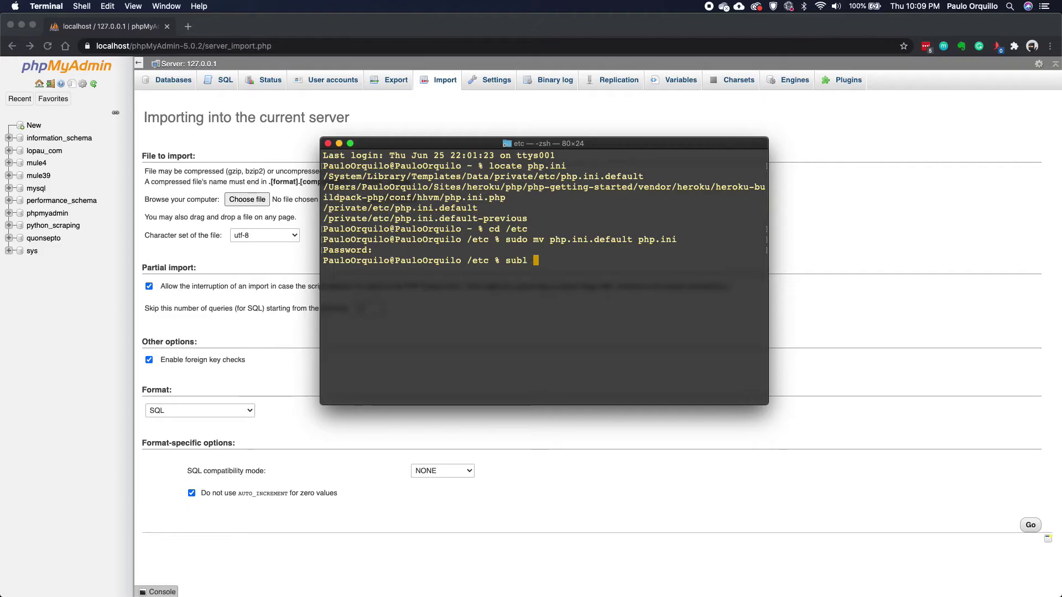
{"action": "key", "text": "super+v"}
{"action": "double_click", "coordinate": [516, 260]}
{"action": "left_click", "coordinate": [609, 267]}
{"action": "key", "text": "Return"}
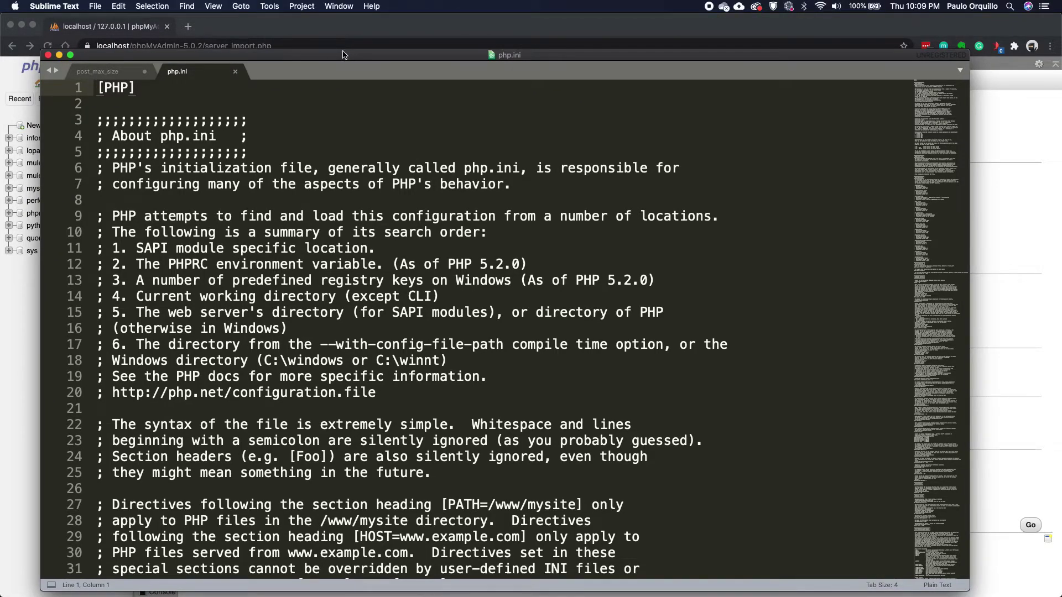
- Maximize the editor and find post_max_size, placing the cursor in its 8M value on line 671
{"action": "double_click", "coordinate": [343, 56]}
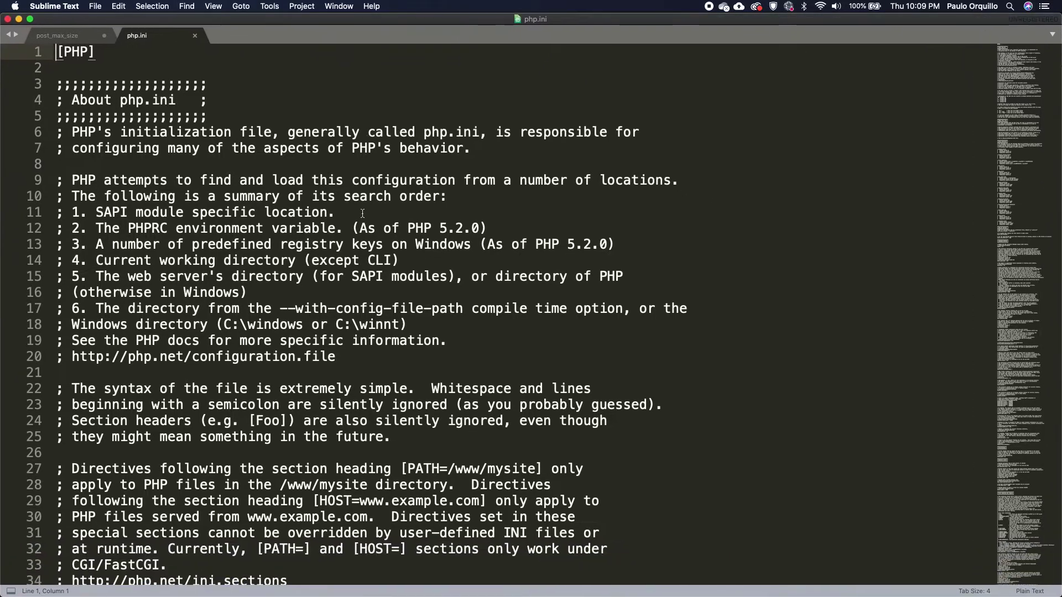
{"action": "scroll", "coordinate": [360, 248], "scroll_direction": "down", "scroll_amount": 3}
{"action": "left_click", "coordinate": [360, 249]}
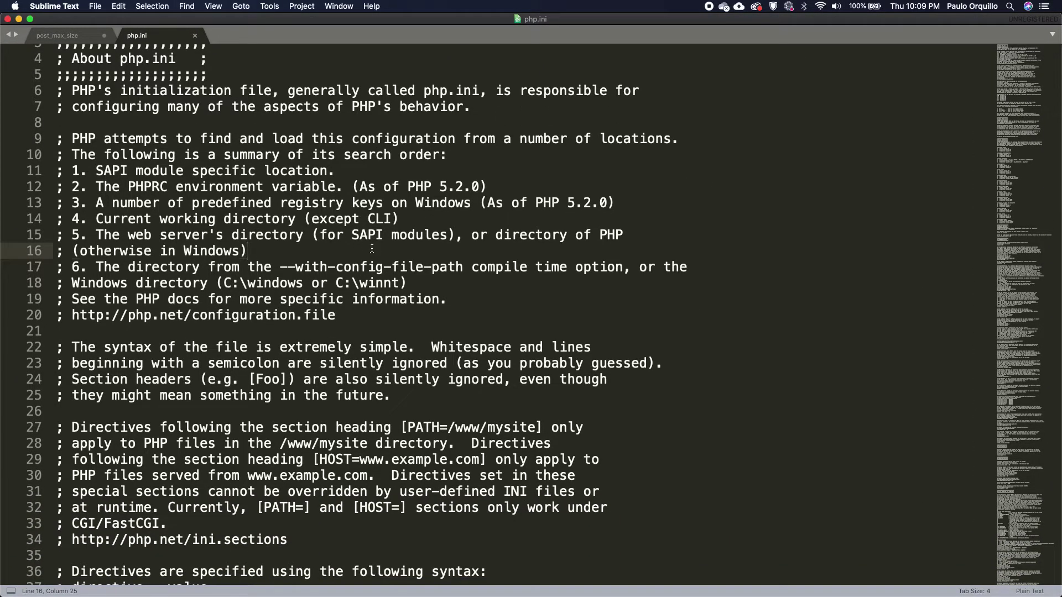
{"action": "key", "text": "super+f"}
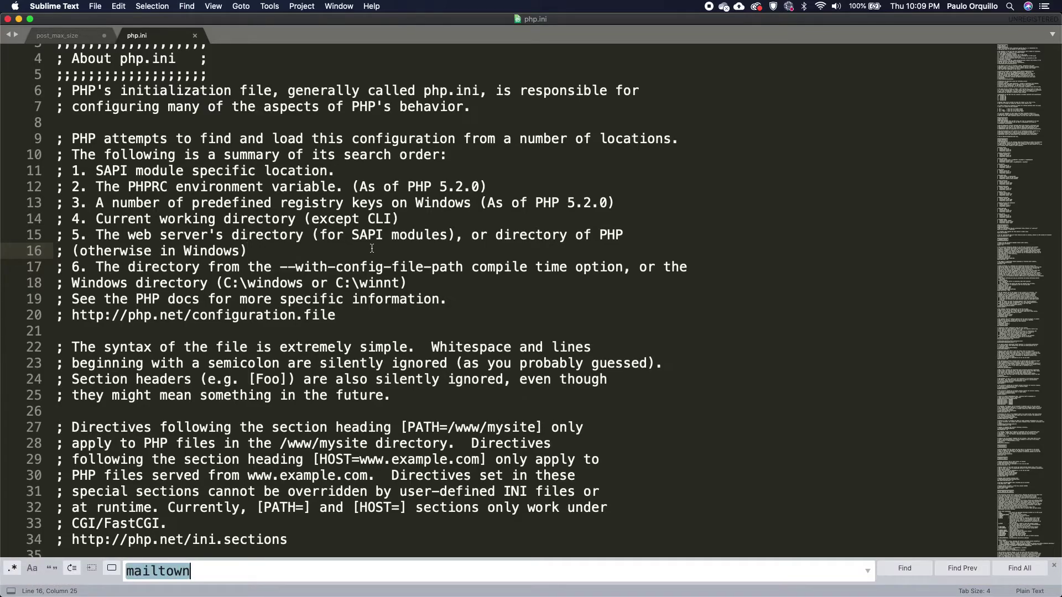
{"action": "type", "text": "max_up"}
{"action": "key", "text": "BackSpace"}
{"action": "key", "text": "BackSpace"}
{"action": "type", "text": "p"}
{"action": "key", "text": "BackSpace"}
{"action": "key", "text": "BackSpace"}
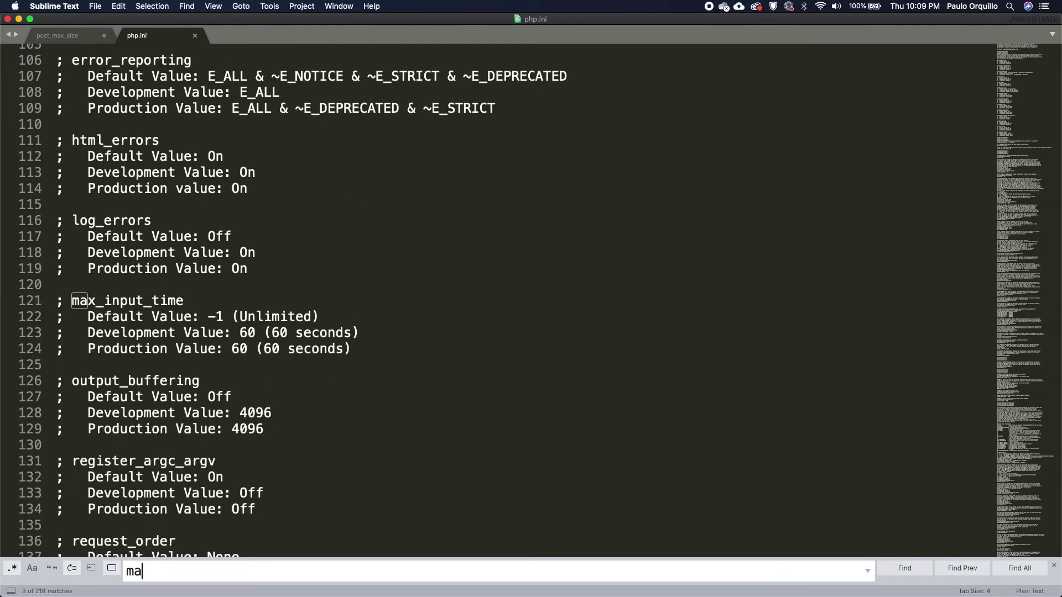
{"action": "key", "text": "super+f"}
{"action": "type", "text": "post_"}
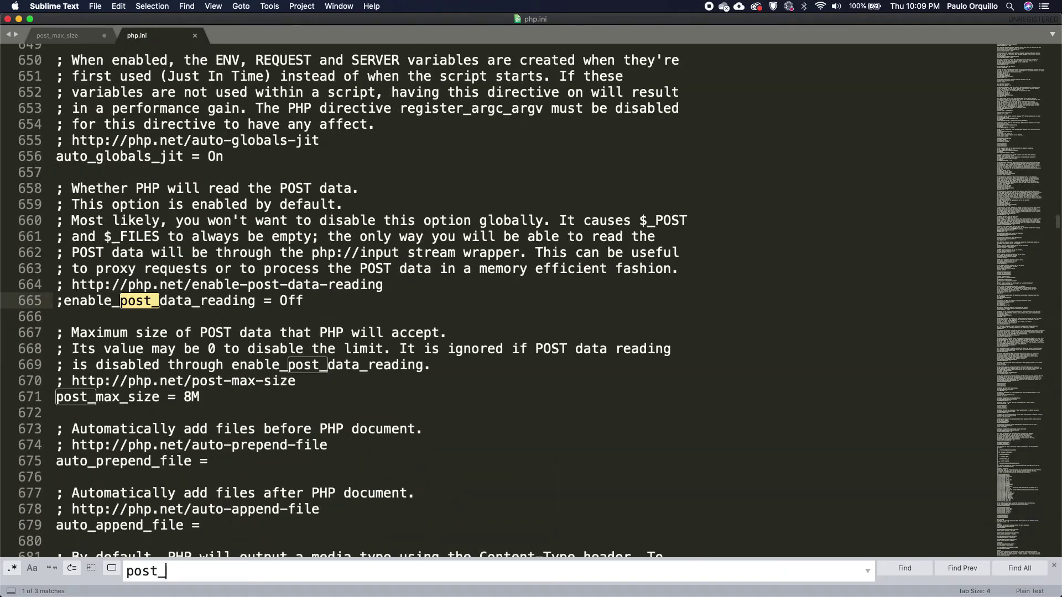
{"action": "left_click", "coordinate": [193, 397]}
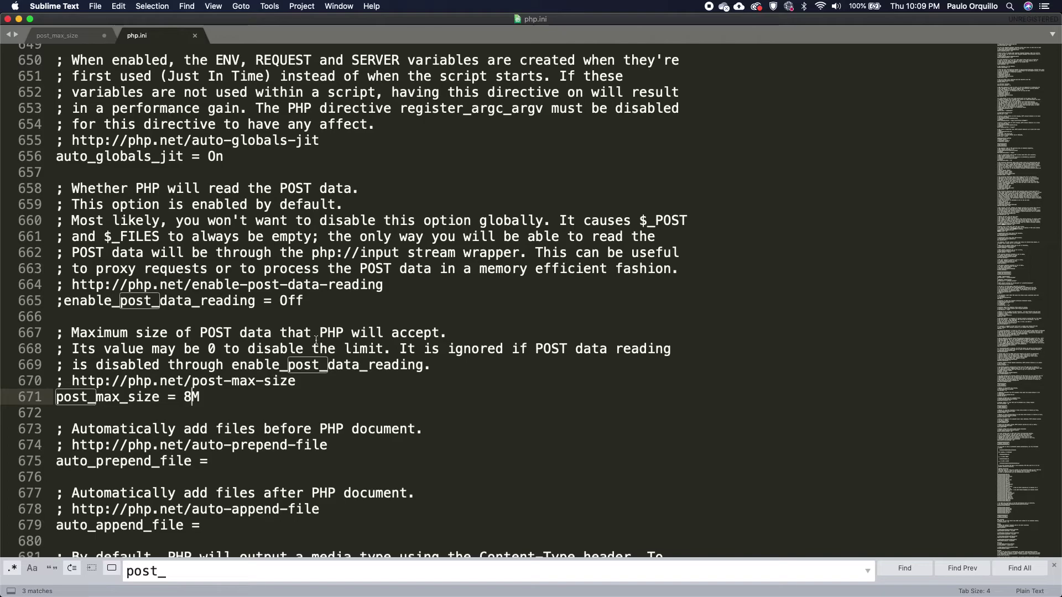
- Change post_max_size from 8M to 50M and copy 'upload_max_filesize' from the notes file
{"action": "key", "text": "BackSpace"}
{"action": "type", "text": "50"}
{"action": "left_click", "coordinate": [362, 332]}
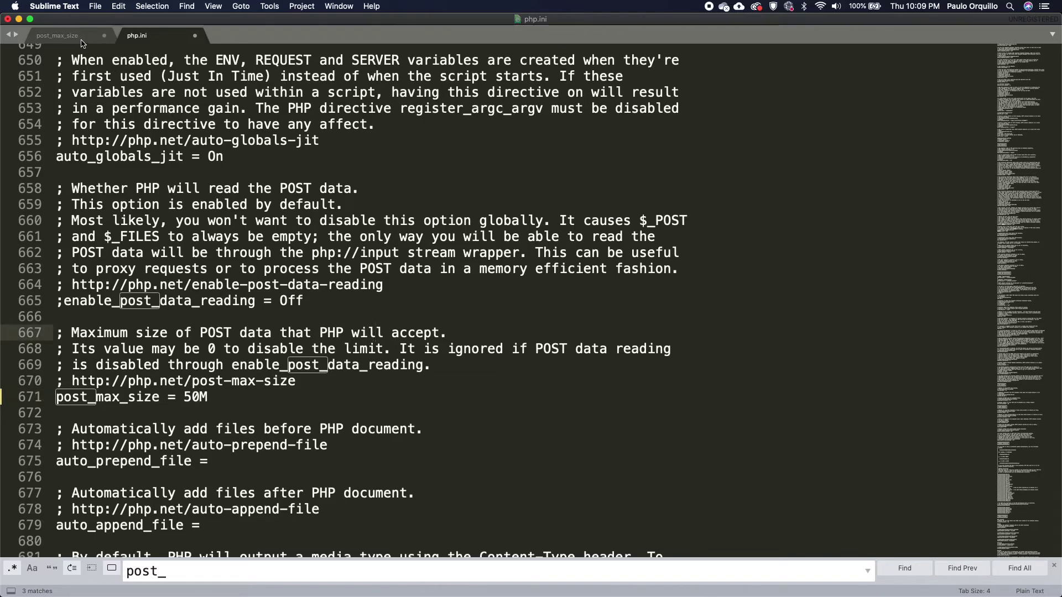
{"action": "left_click", "coordinate": [58, 36]}
{"action": "double_click", "coordinate": [83, 68]}
{"action": "key", "text": "super+c"}
- Find upload_max_filesize, change 2M to 50M, and save php.ini with the admin password
{"action": "left_click", "coordinate": [137, 36]}
{"action": "left_click", "coordinate": [269, 316]}
{"action": "key", "text": "super+f"}
{"action": "key", "text": "super+v"}
{"action": "left_click", "coordinate": [241, 300]}
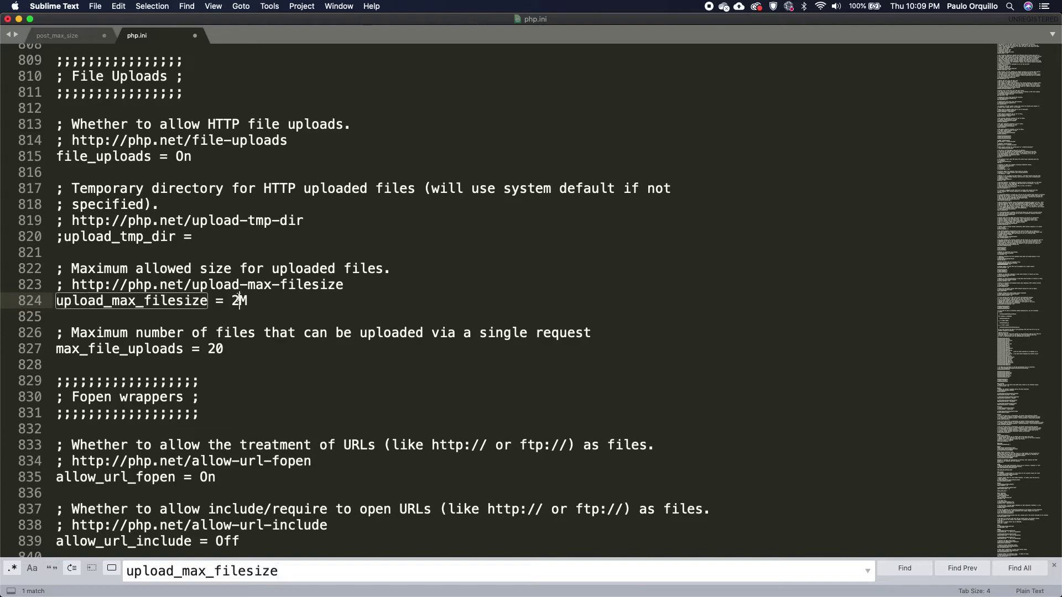
{"action": "key", "text": "BackSpace"}
{"action": "type", "text": "50"}
{"action": "key", "text": "super+s"}
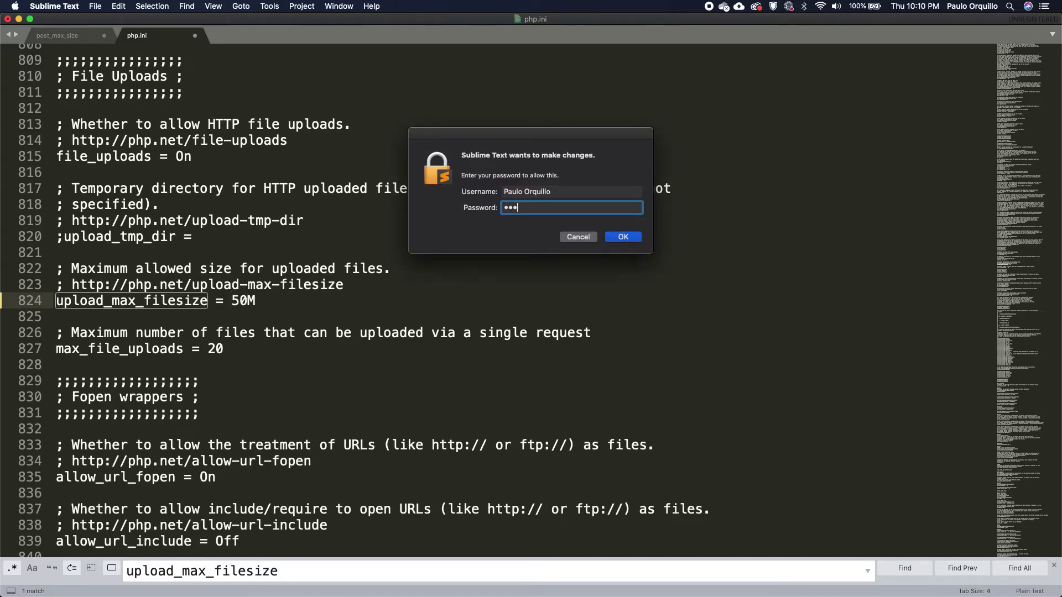
{"action": "type", "text": "••••"}
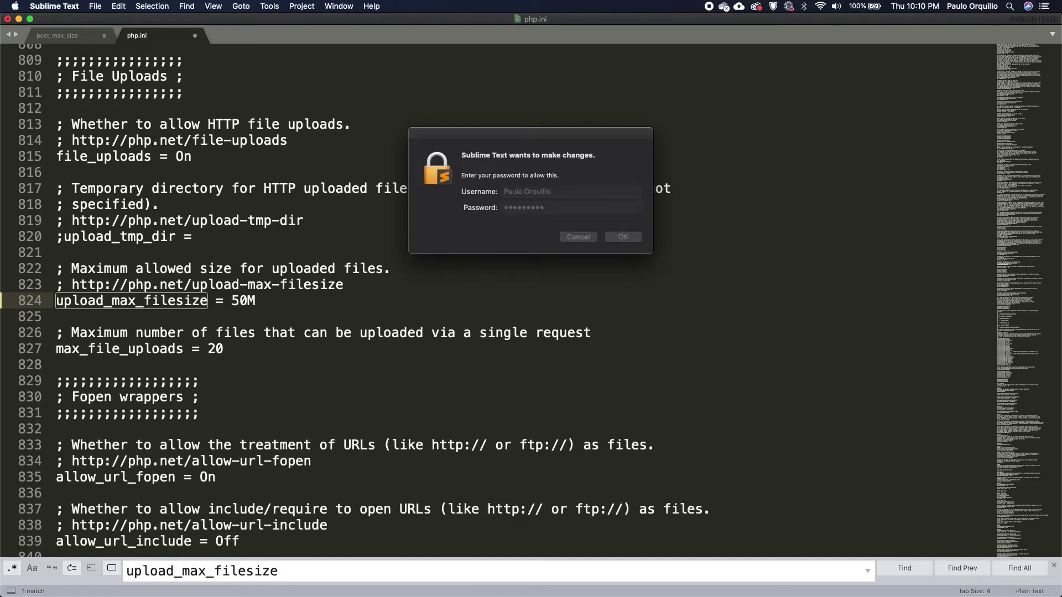
{"action": "key", "text": "Return"}
{"action": "key", "text": "ctrl+Up"}
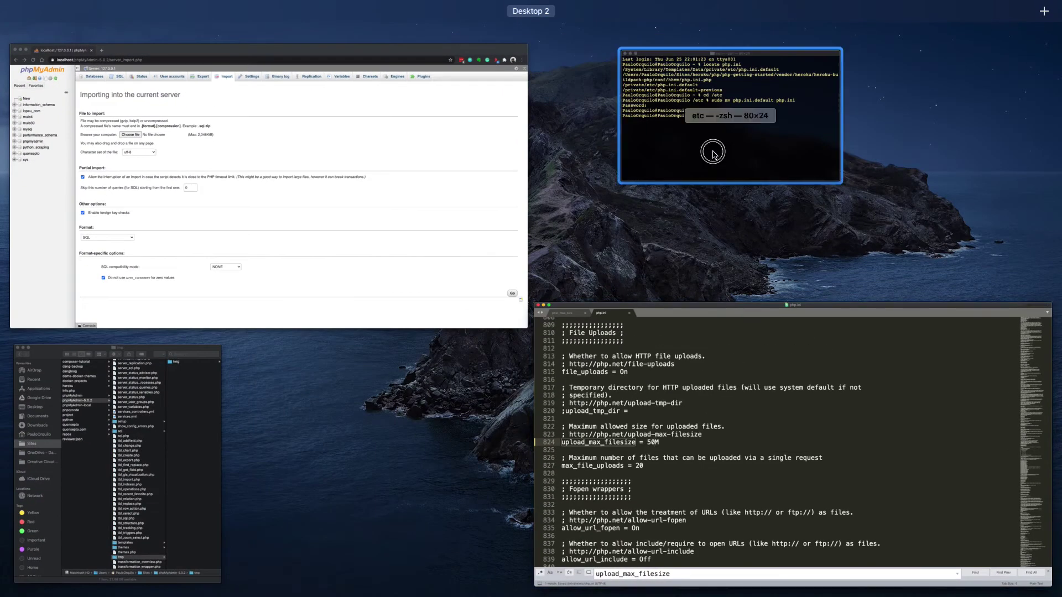
- Run 'sudo apachectl restart' in Terminal
{"action": "left_click", "coordinate": [714, 154]}
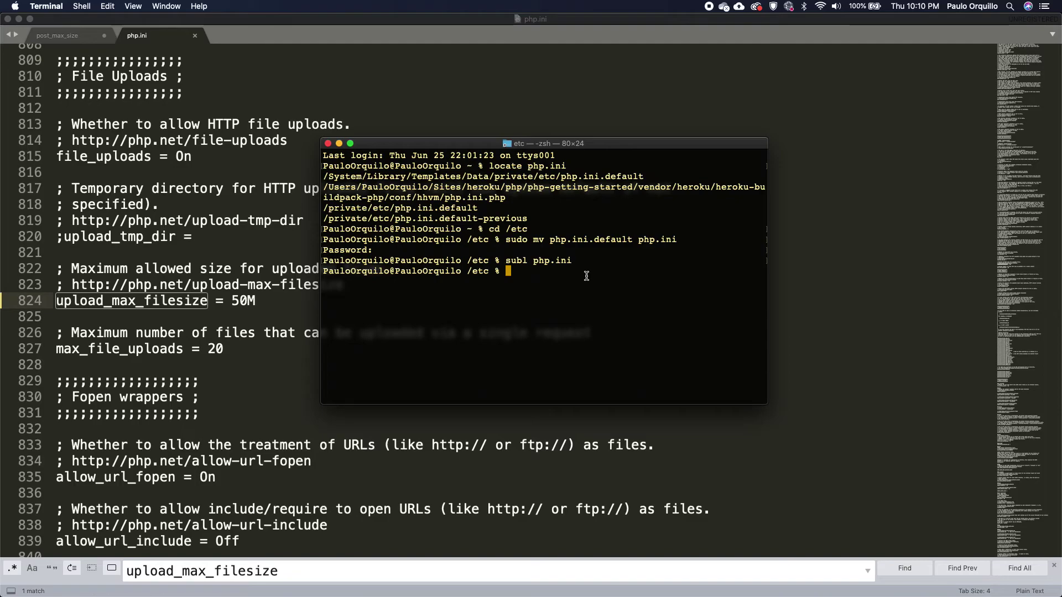
{"action": "type", "text": "sudo "}
{"action": "type", "text": "apac"}
{"action": "key", "text": "BackSpace"}
{"action": "key", "text": "BackSpace"}
{"action": "type", "text": "ache"}
{"action": "key", "text": "BackSpace"}
{"action": "key", "text": "BackSpace"}
{"action": "type", "text": "hectl restart"}
{"action": "key", "text": "Return"}
{"action": "key", "text": "ctrl+Up"}
- Reload phpMyAdmin's Import page in Chrome and highlight the new (Max: 50MiB) limit
{"action": "left_click", "coordinate": [339, 230]}
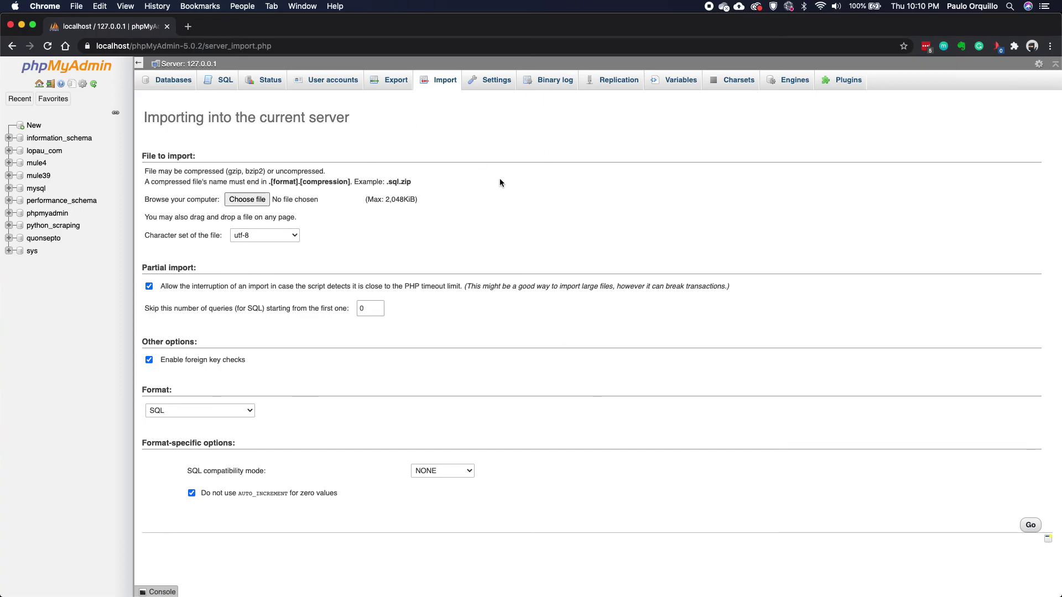
{"action": "left_click", "coordinate": [47, 46]}
{"action": "triple_click", "coordinate": [392, 199]}
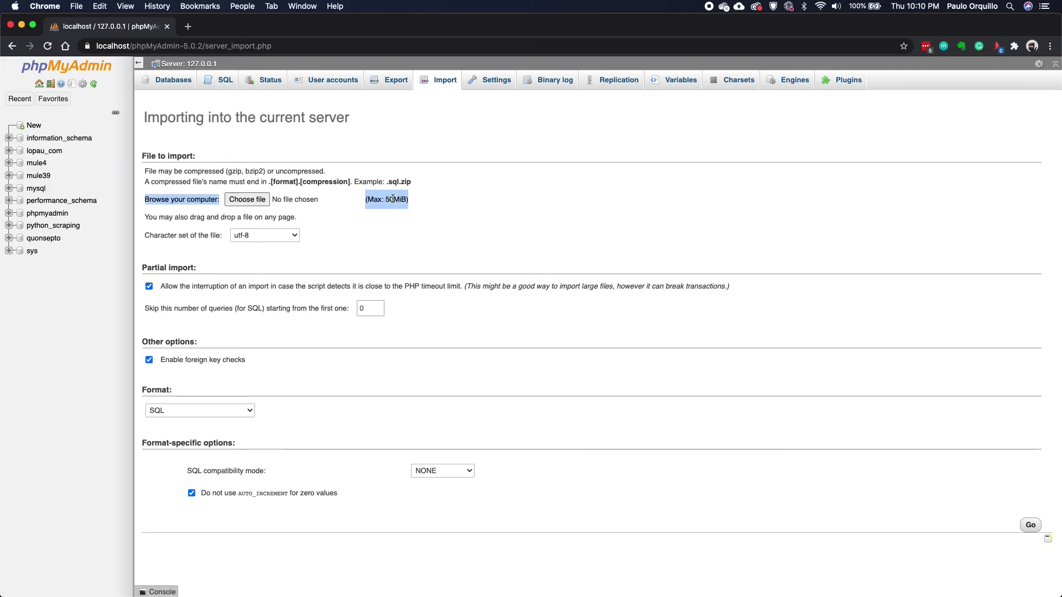